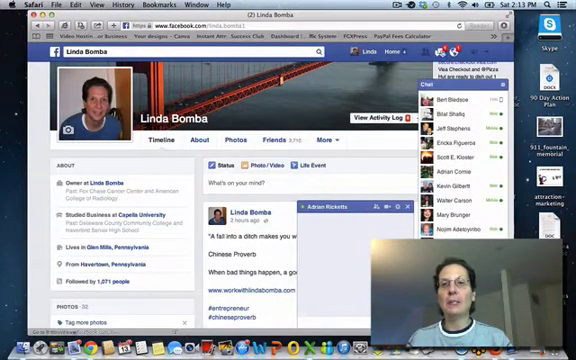
- Hide the chat contacts list and start a video call with Adrian from the chat window
click(453, 88)
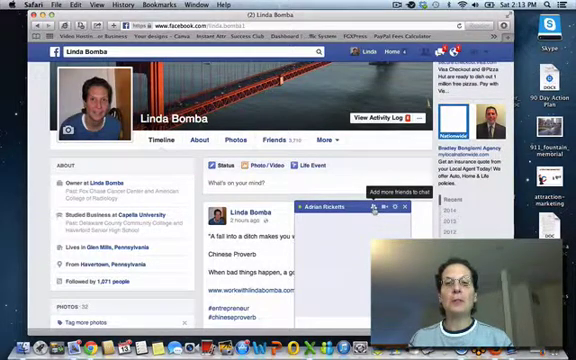
click(372, 207)
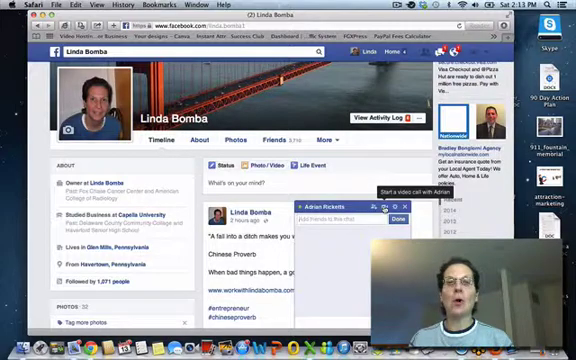
click(384, 207)
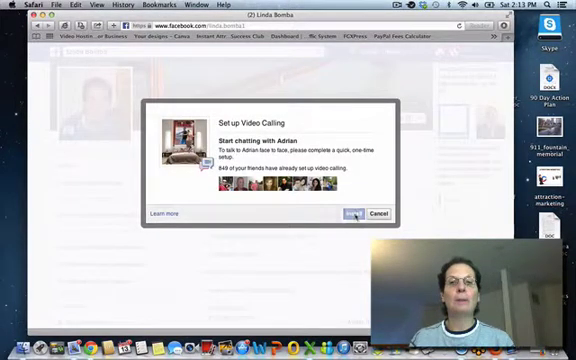
- Choose Install in the Set up Video Calling dialog to accept the one-time setup
click(354, 214)
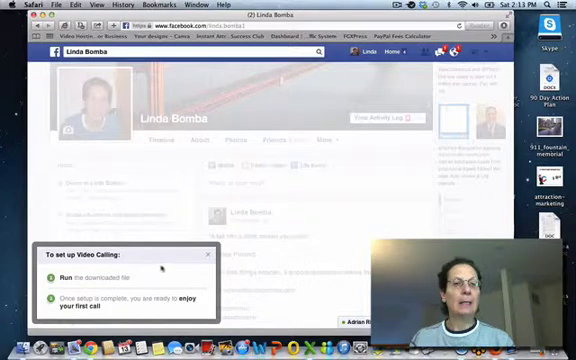